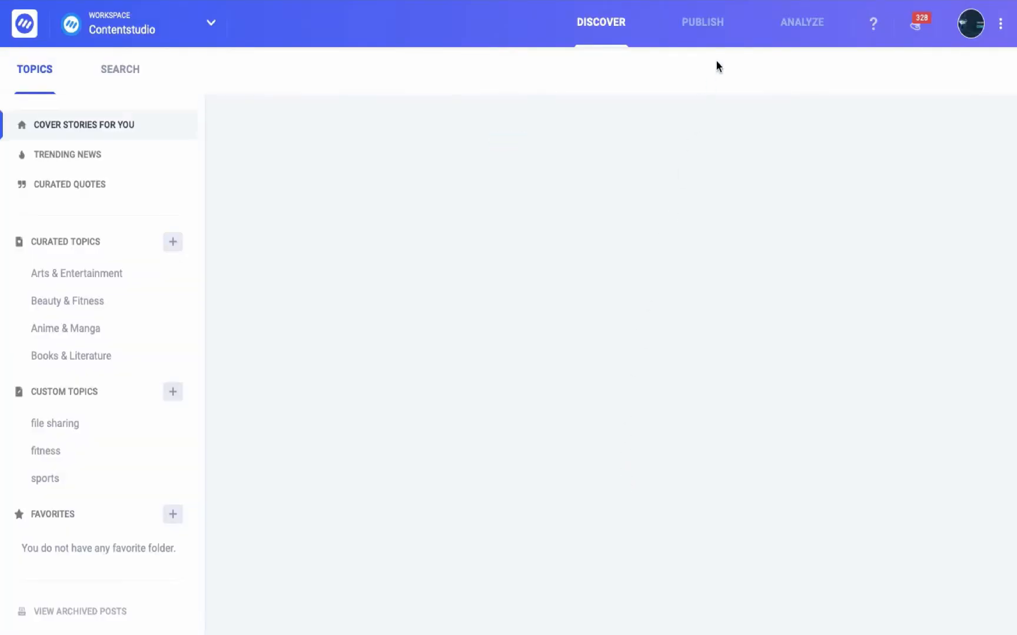
Step: Start composing a new blog post and name it "Call To Actions"
click(702, 25)
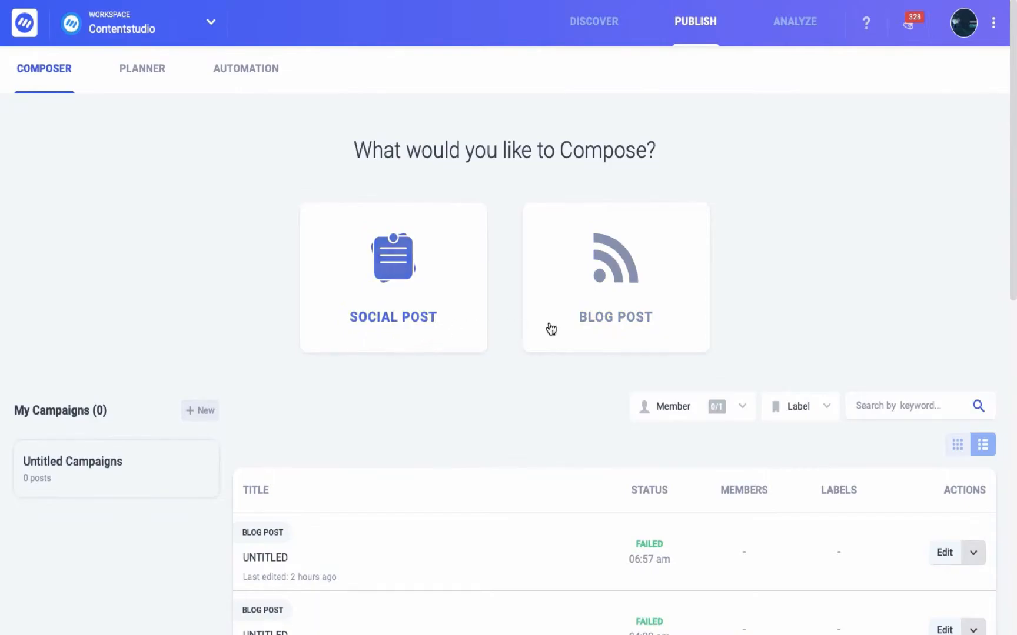
click(610, 335)
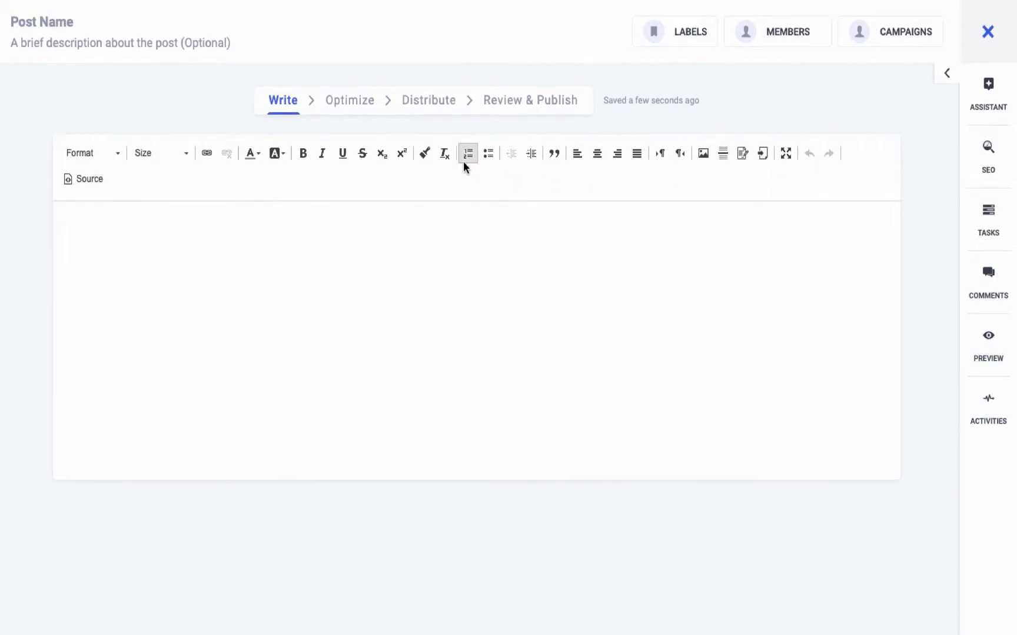
click(56, 19)
text(Call T)
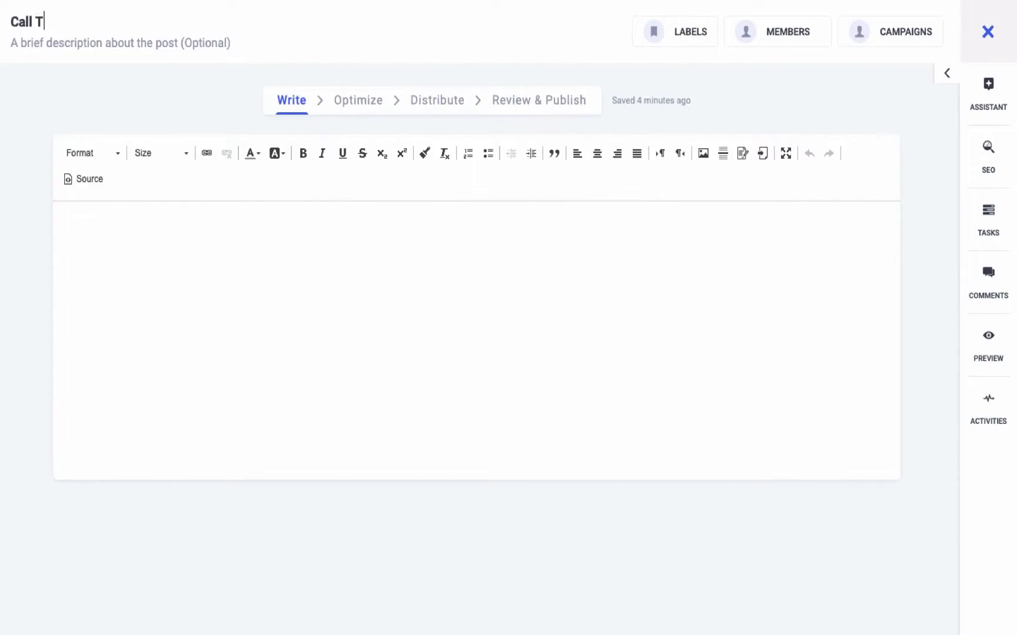
text(o Actions)
Step: Enter "Digital Marketing 2019 trends" as the brief description of the post
click(39, 42)
text(Digital Mark)
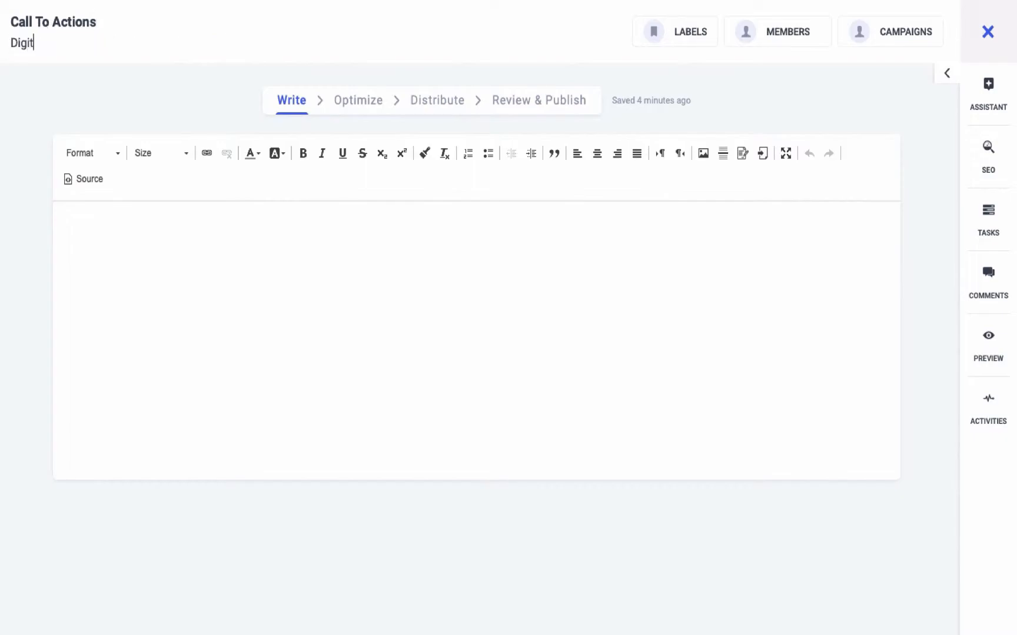
text(eting 2019 trends)
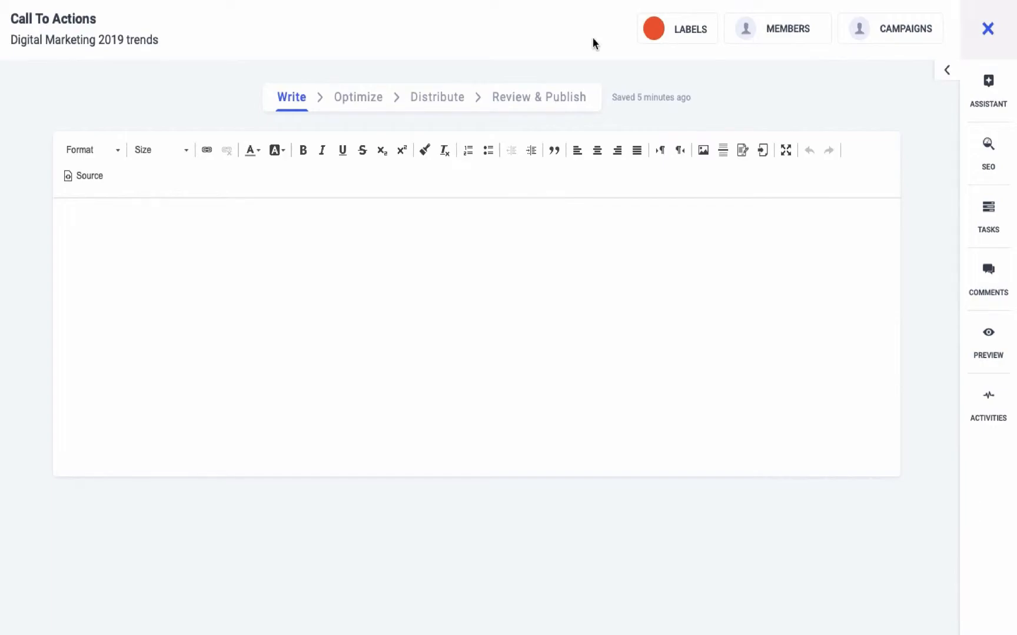
Step: Assign the Product Updates label to the blog post
click(665, 30)
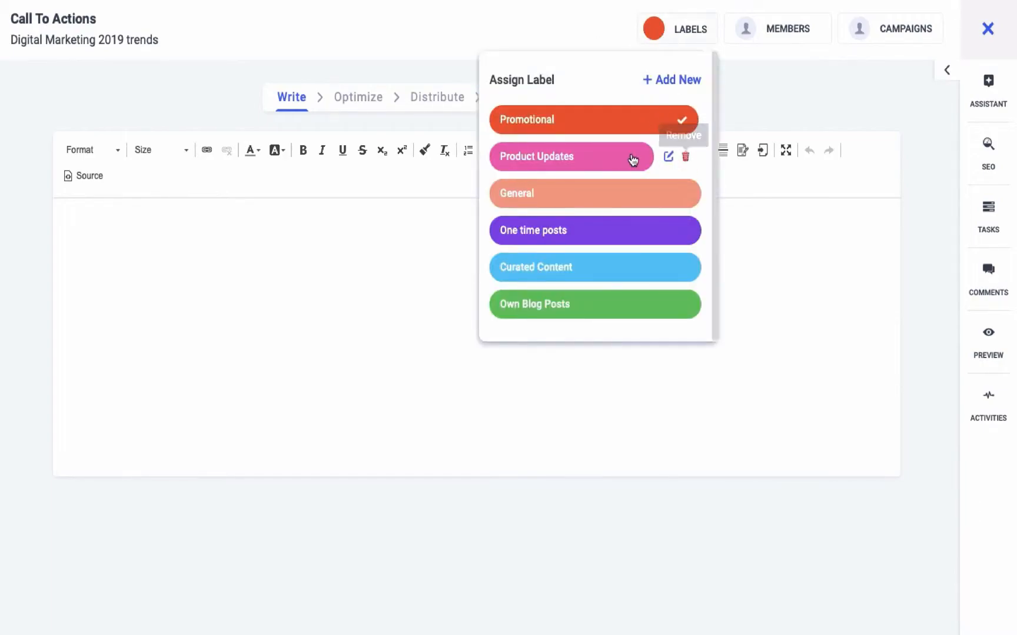
click(614, 160)
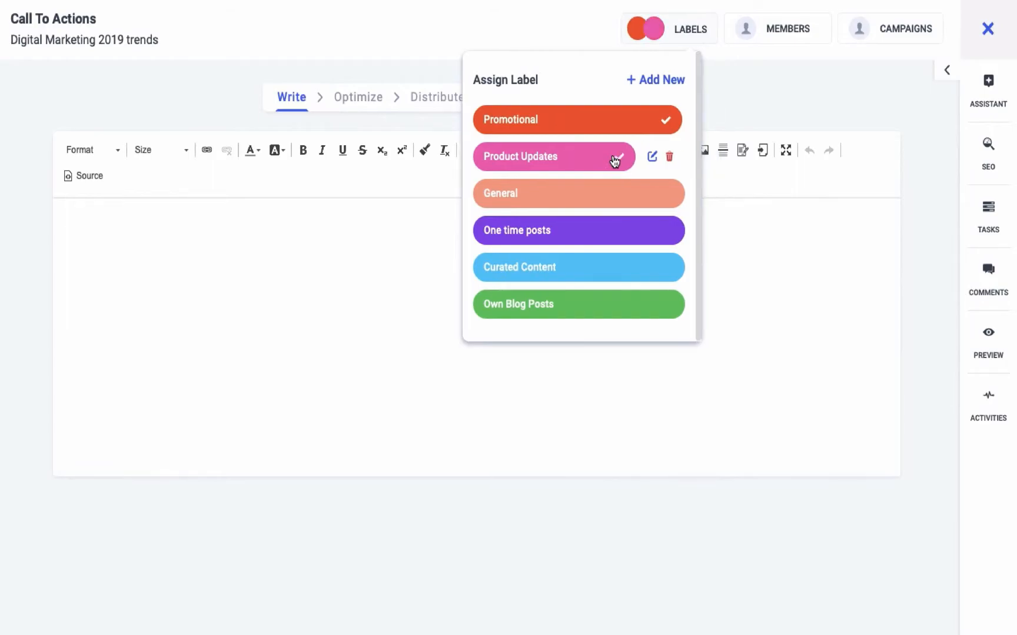
click(615, 40)
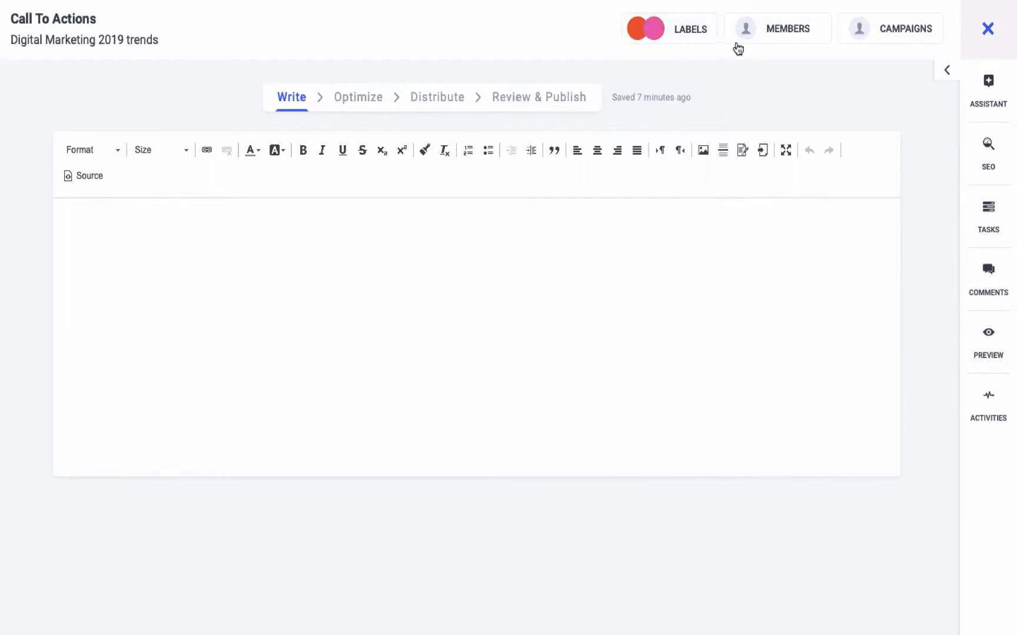
Step: Assign the Super Admin team member to the blog post
click(756, 40)
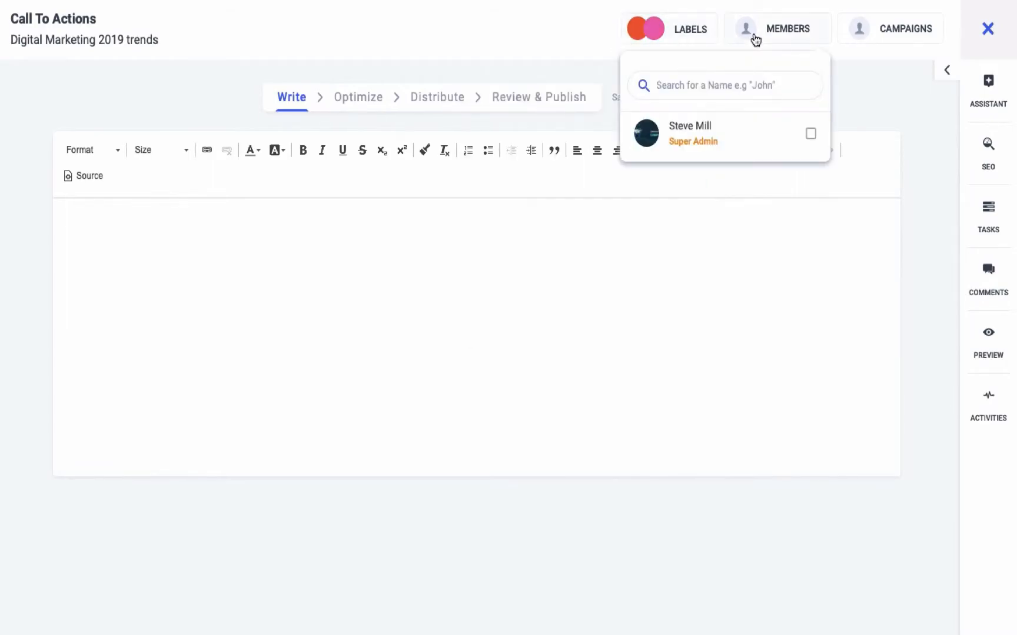
click(770, 138)
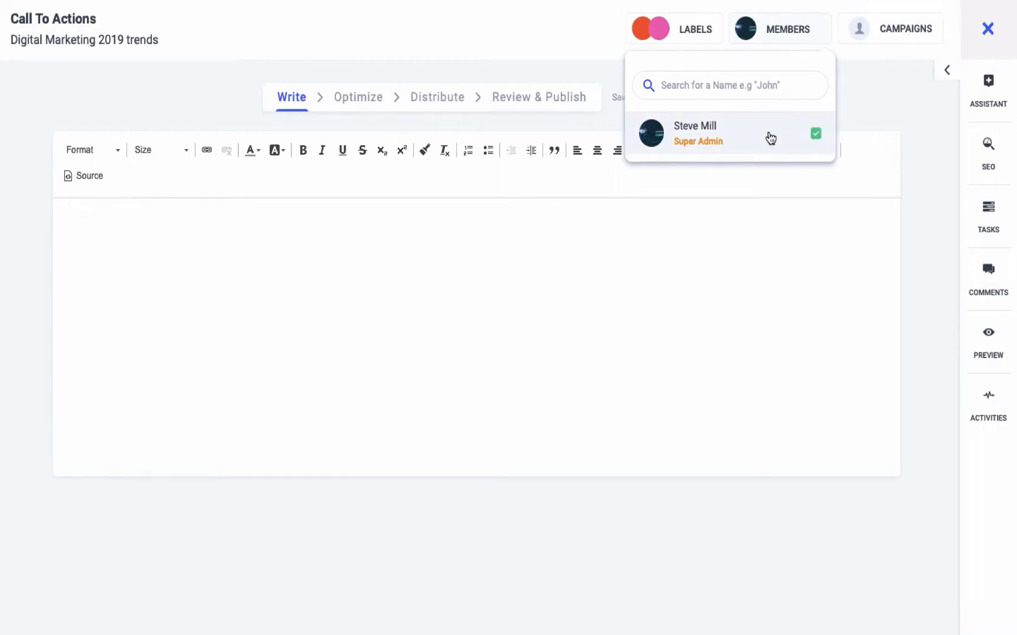
click(846, 45)
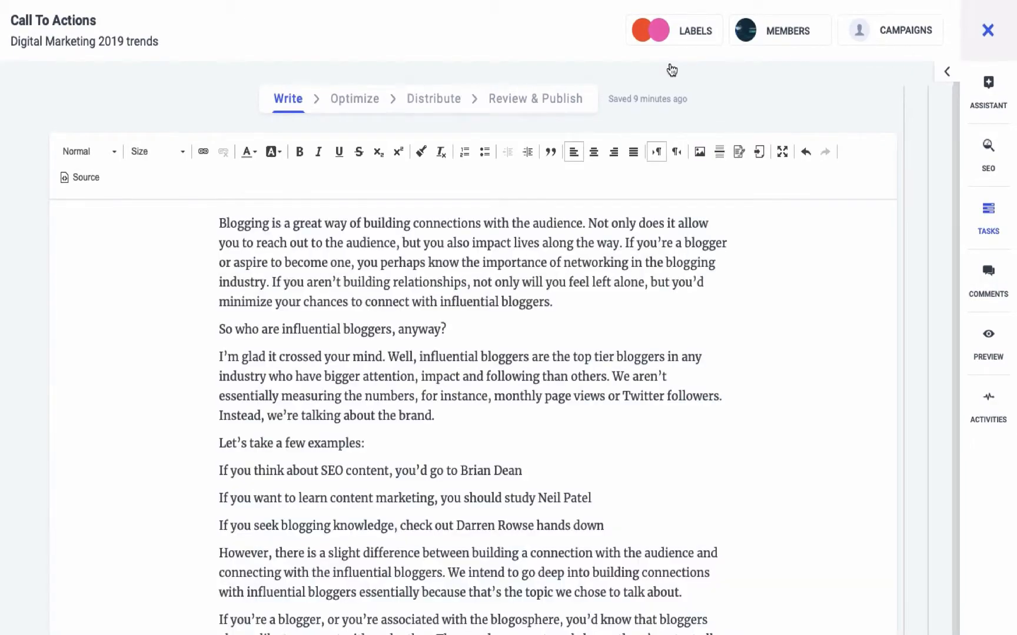
Step: Add a task to the post reading "Please review this" that mentions the assigned team member, and save it
click(991, 219)
click(909, 139)
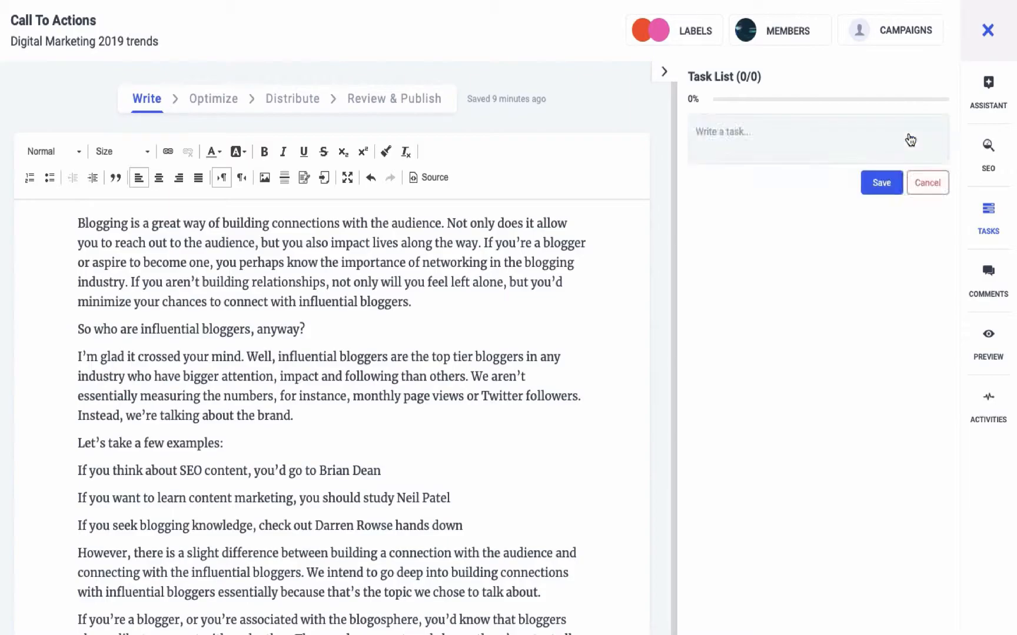
text(I)
key(BackSpace)
text(Please review this @steve)
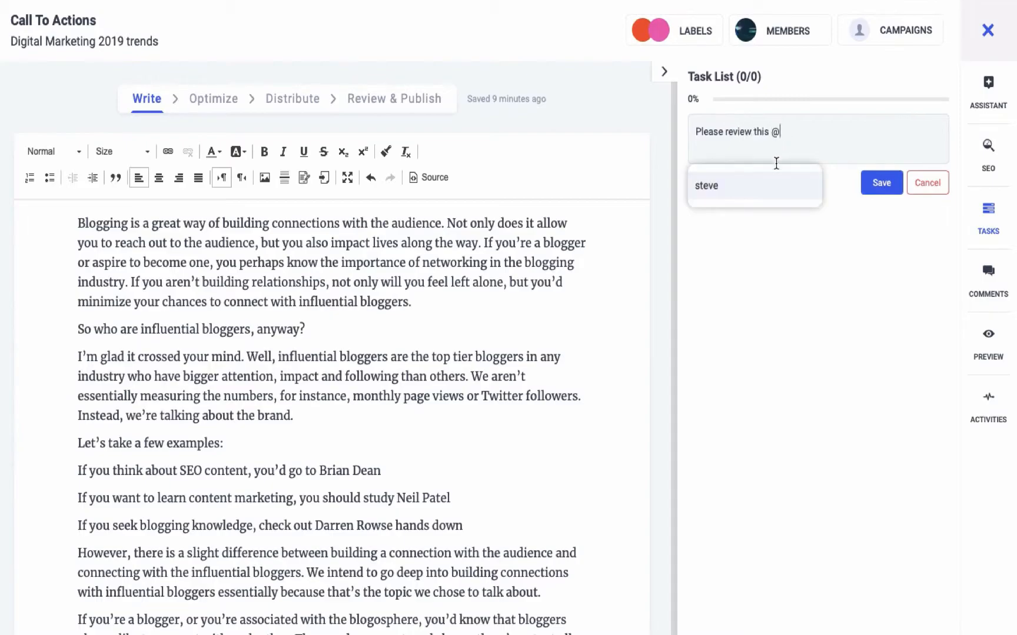
click(758, 191)
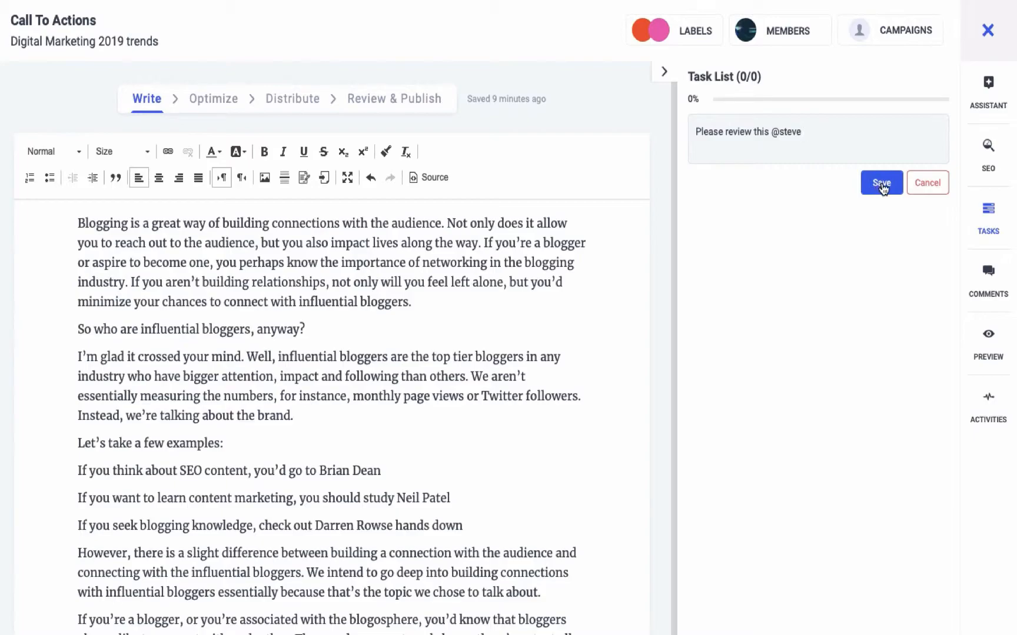
click(882, 185)
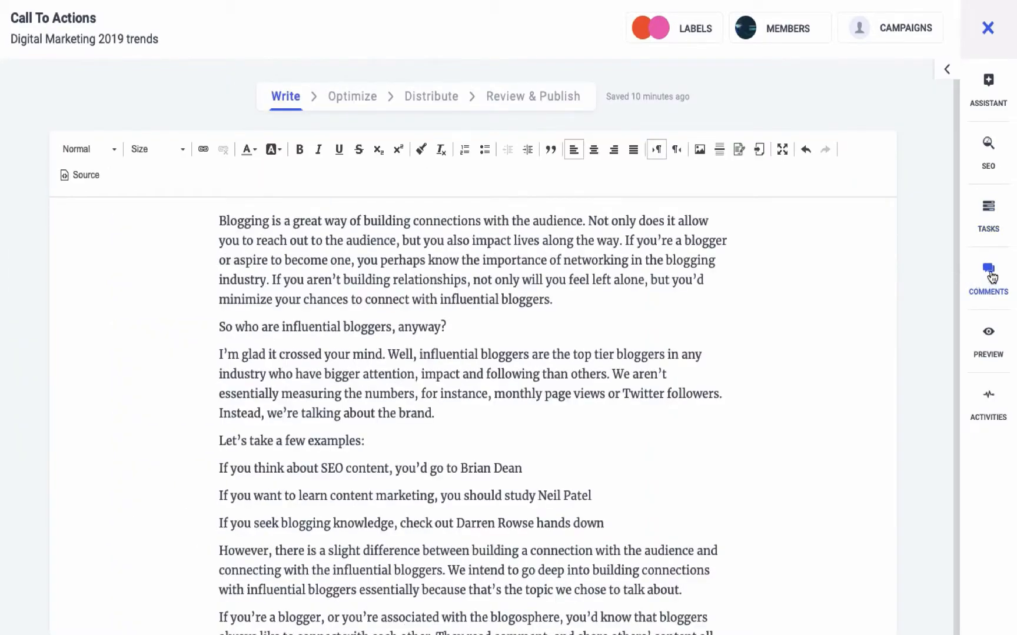
Step: Add the comment "Great work! Although I suggest you add photos and references where needed" to the post, mentioning the team member
click(991, 275)
click(782, 127)
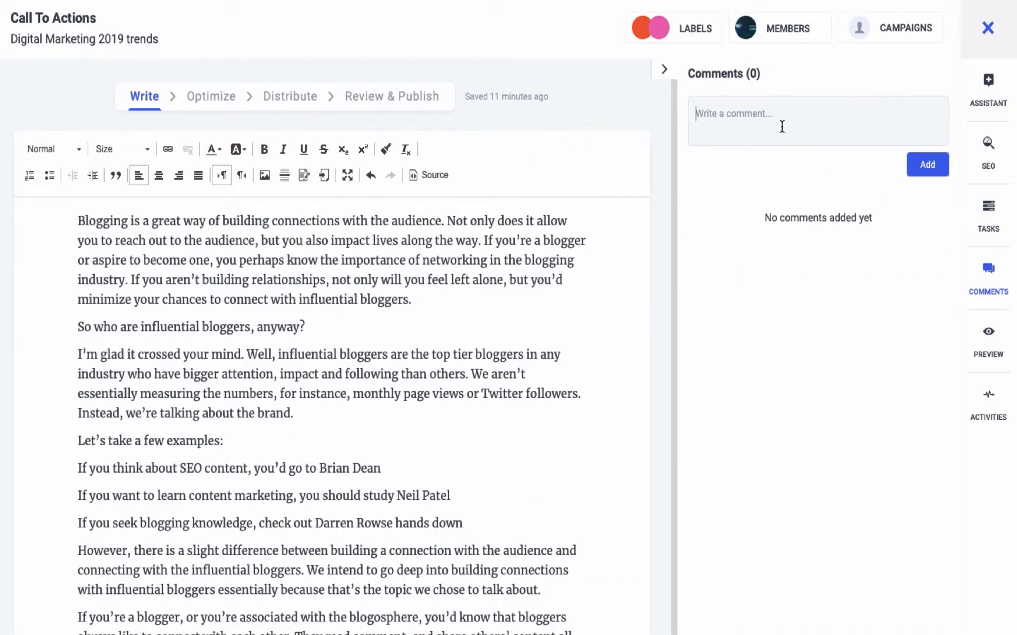
text(Great work !)
key(Return)
key(Return)
text(Alth)
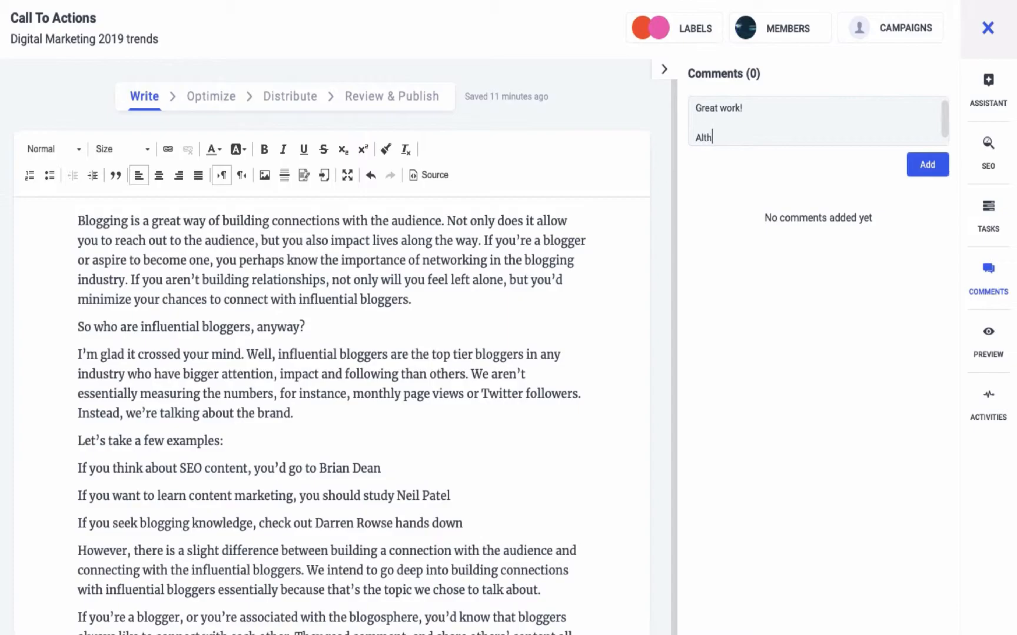
text(ough I suggest you add photos and references where needed @s)
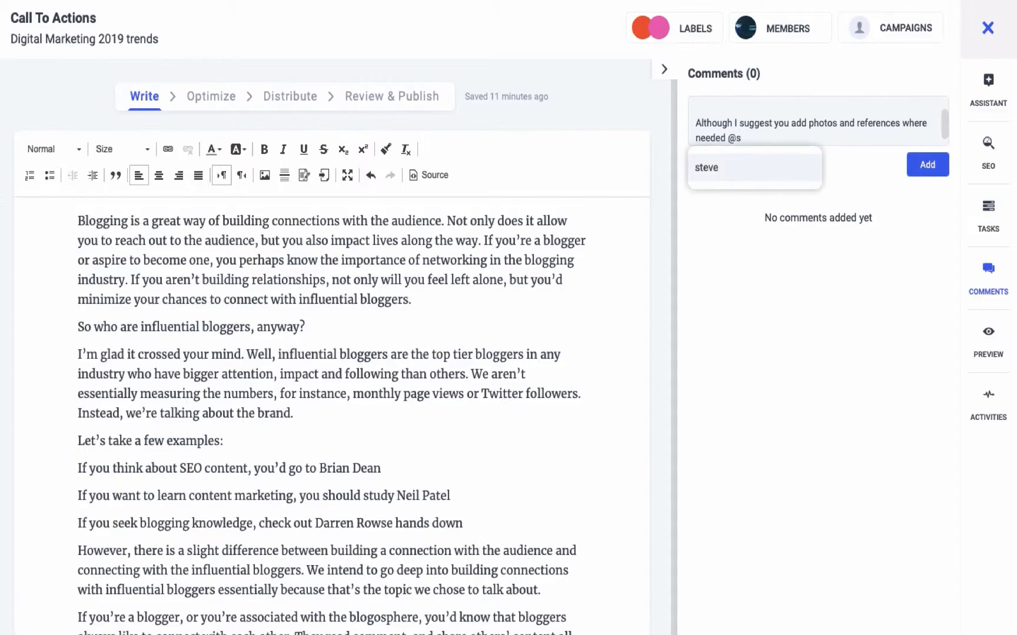
key(Return)
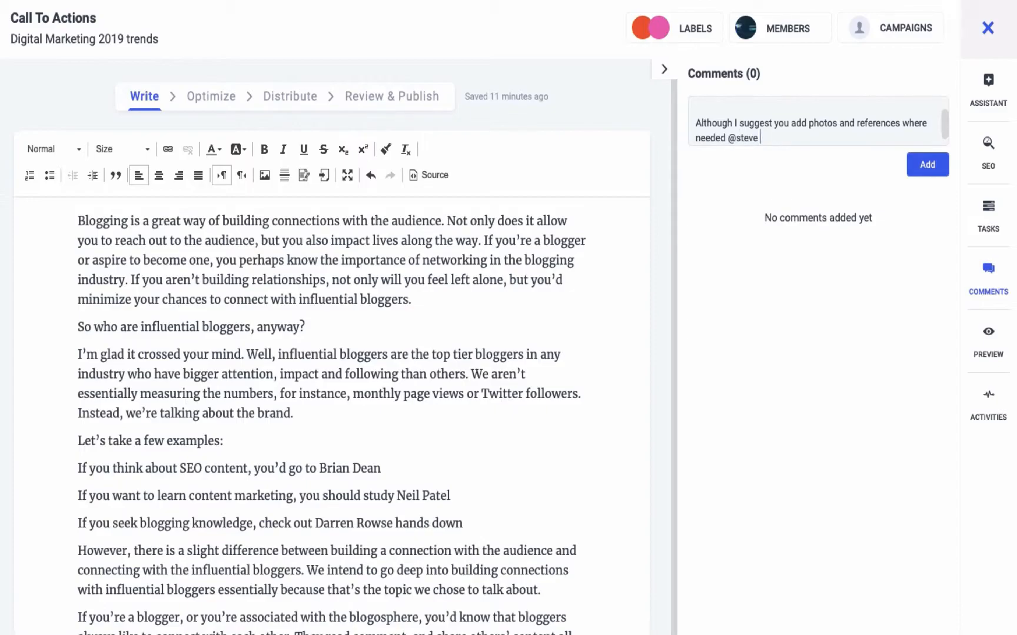
click(926, 170)
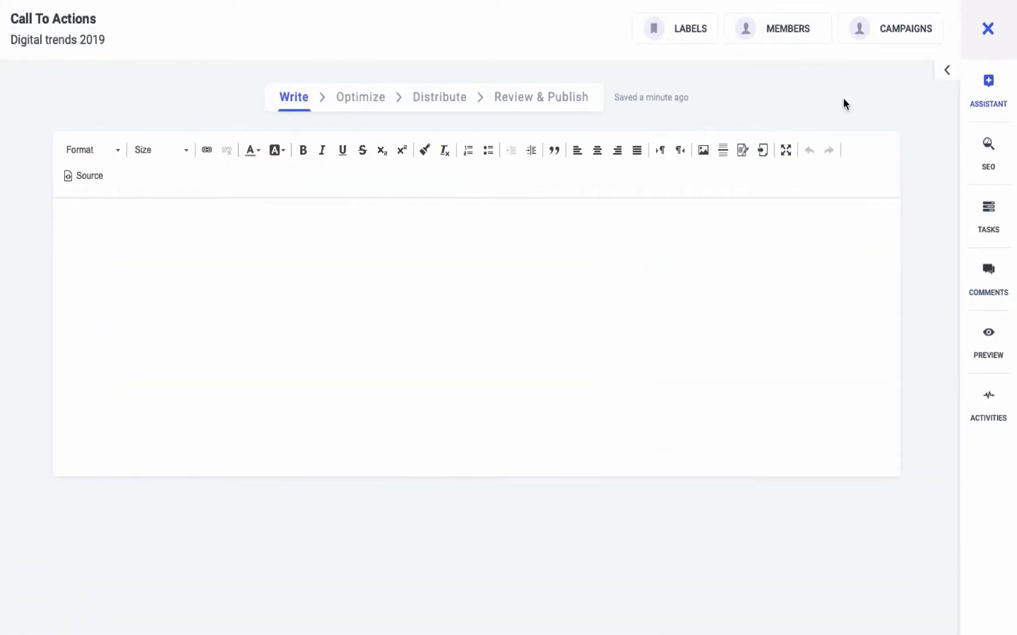
Step: Search the writing assistant's web articles for "call to actions" and browse the content suggestions
click(993, 96)
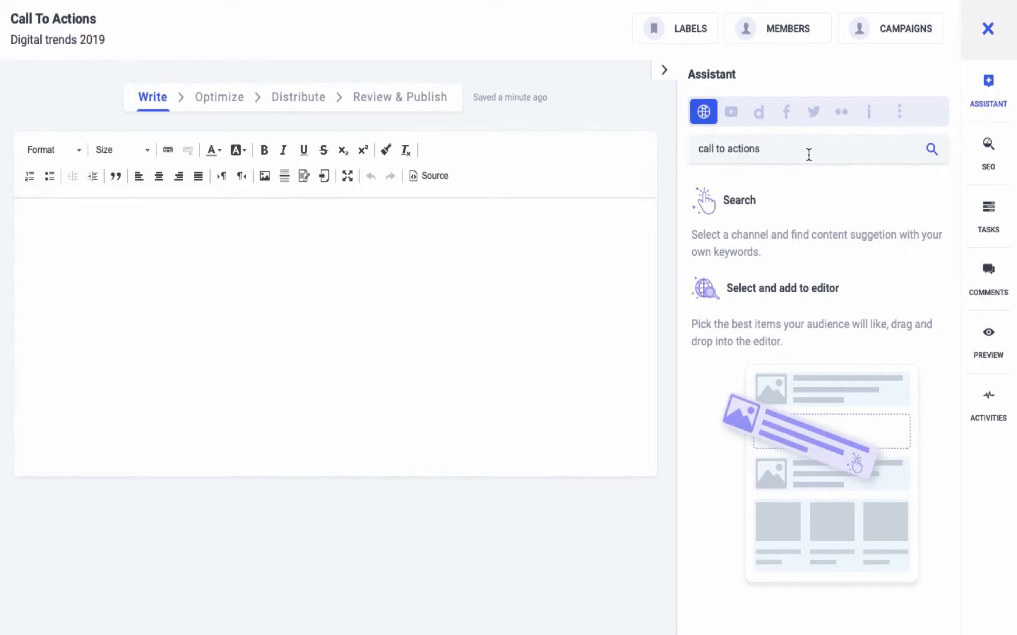
key(Return)
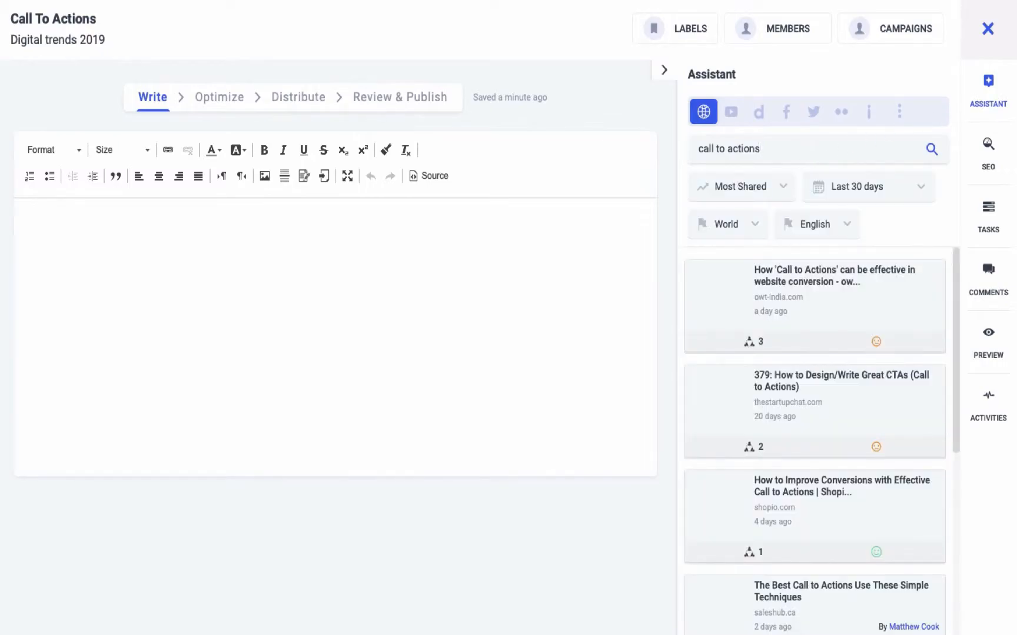
scroll(870, 349, down, 6)
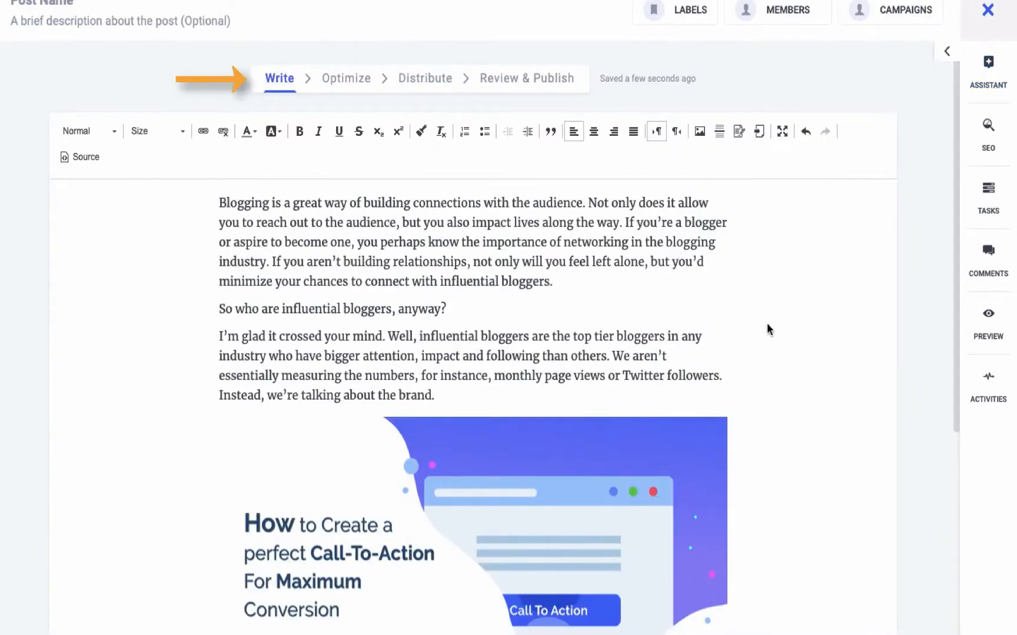
Step: Review the written article, go to the Optimize stage and upload the Santa picture as the post's featured image
scroll(766, 329, down, 2)
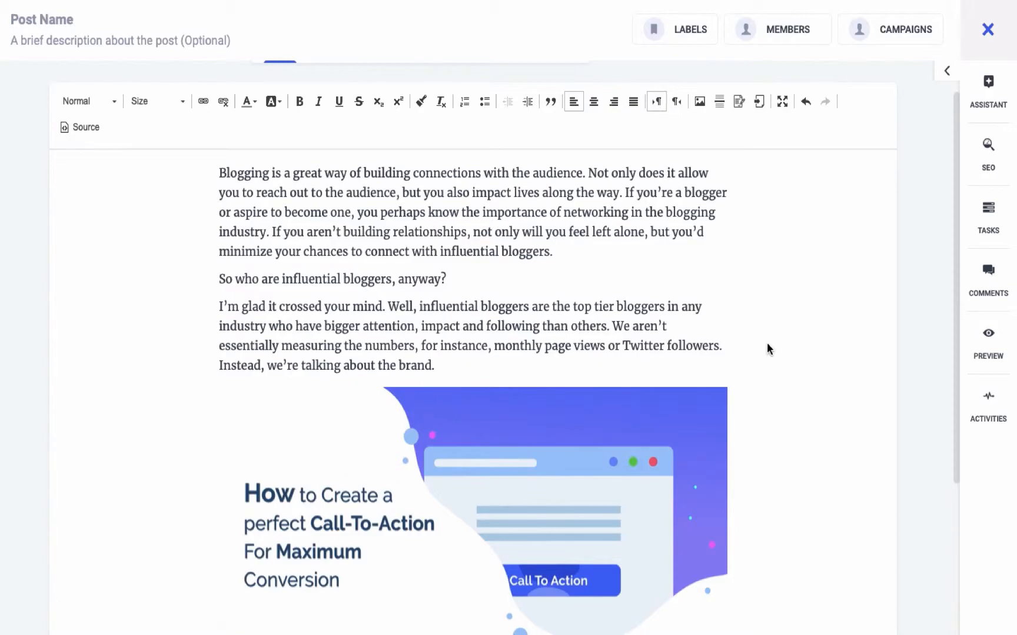
scroll(766, 349, down, 5)
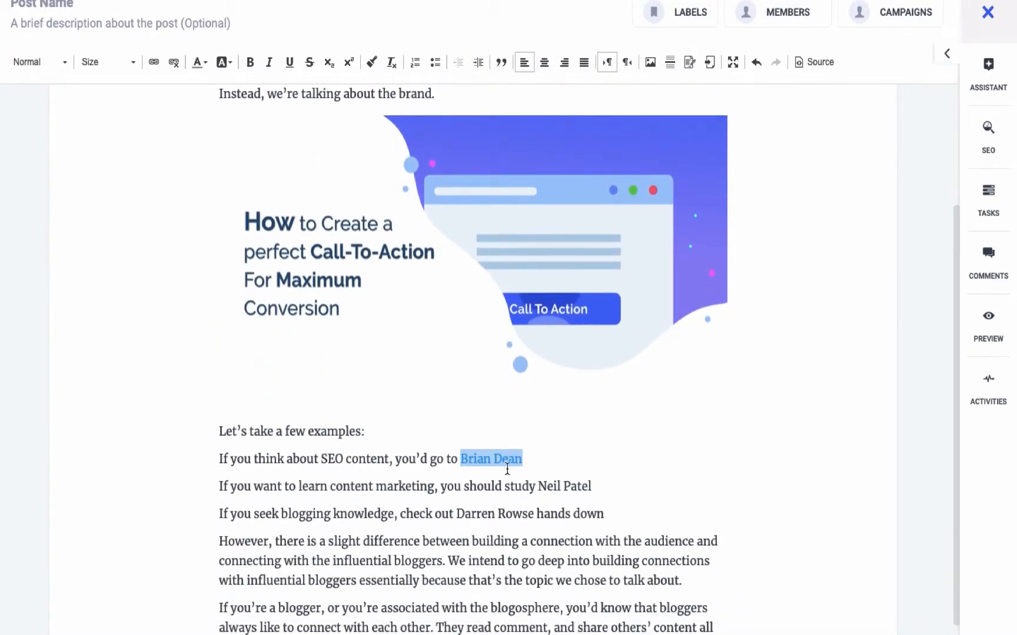
scroll(365, 94, up, 6)
click(365, 106)
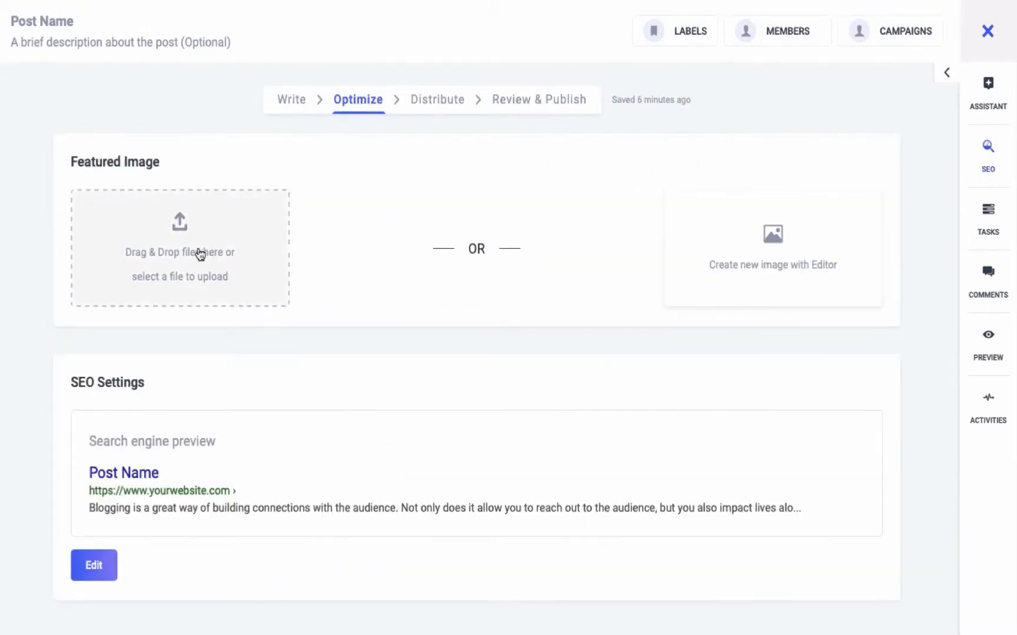
click(200, 254)
double_click(377, 111)
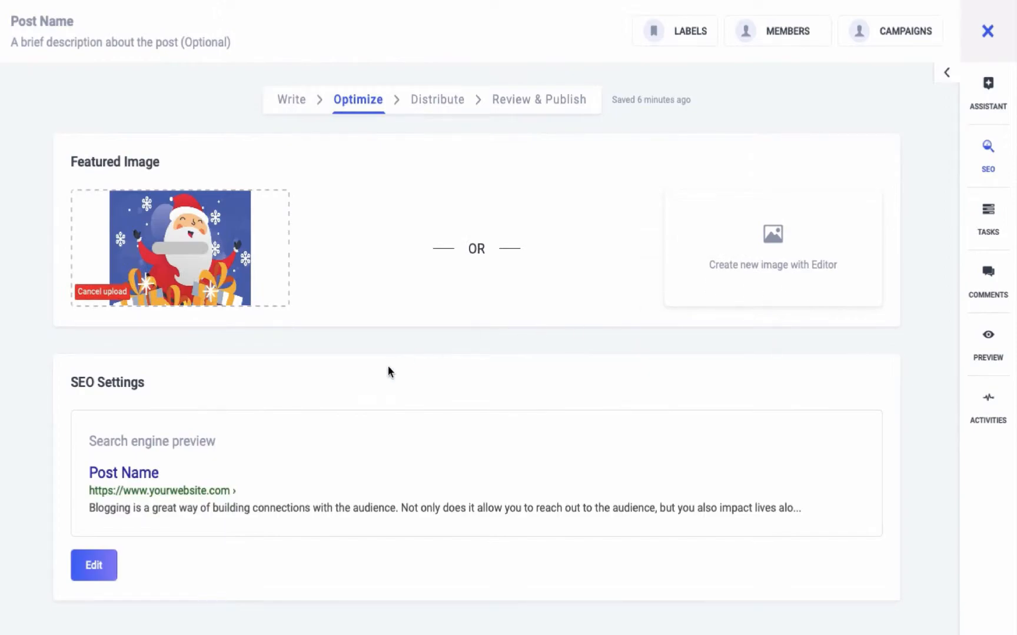
Step: Open the post's SEO settings for editing and set the SEO title to "call to actions"
click(91, 565)
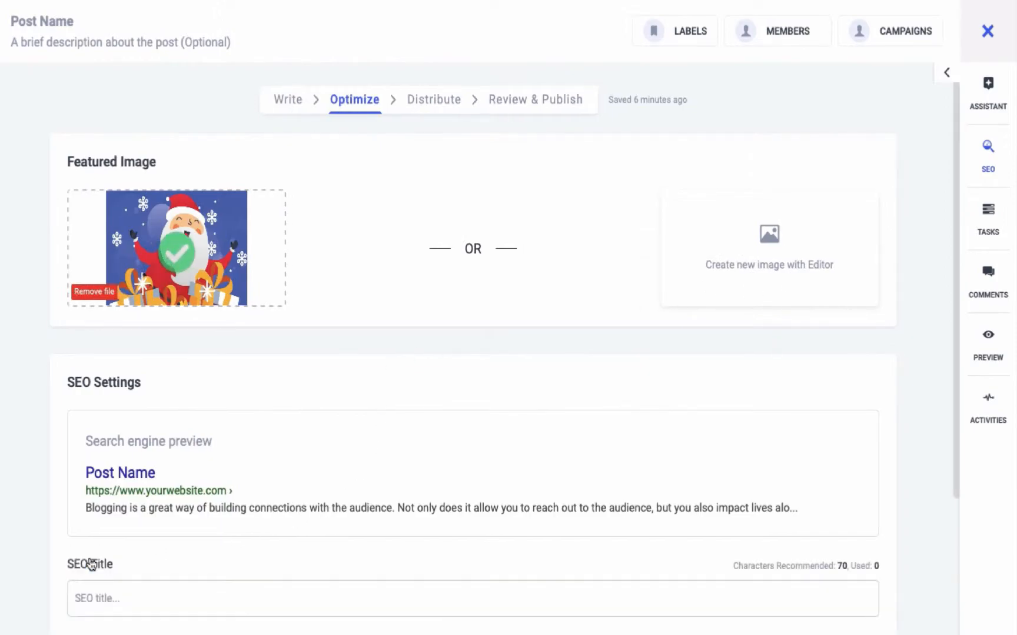
scroll(238, 527, down, 3)
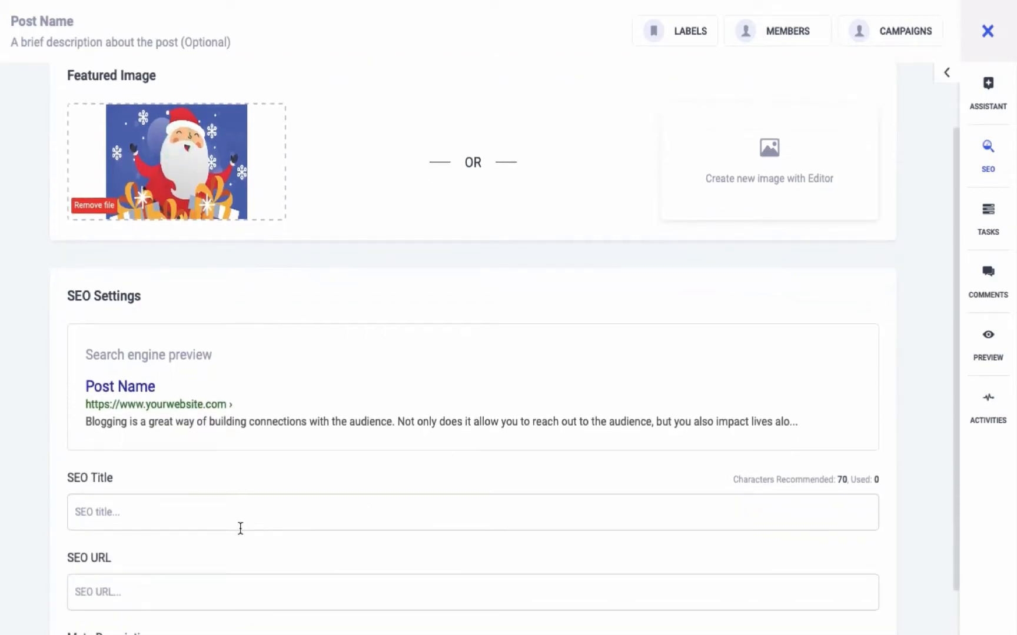
click(237, 517)
text(ca)
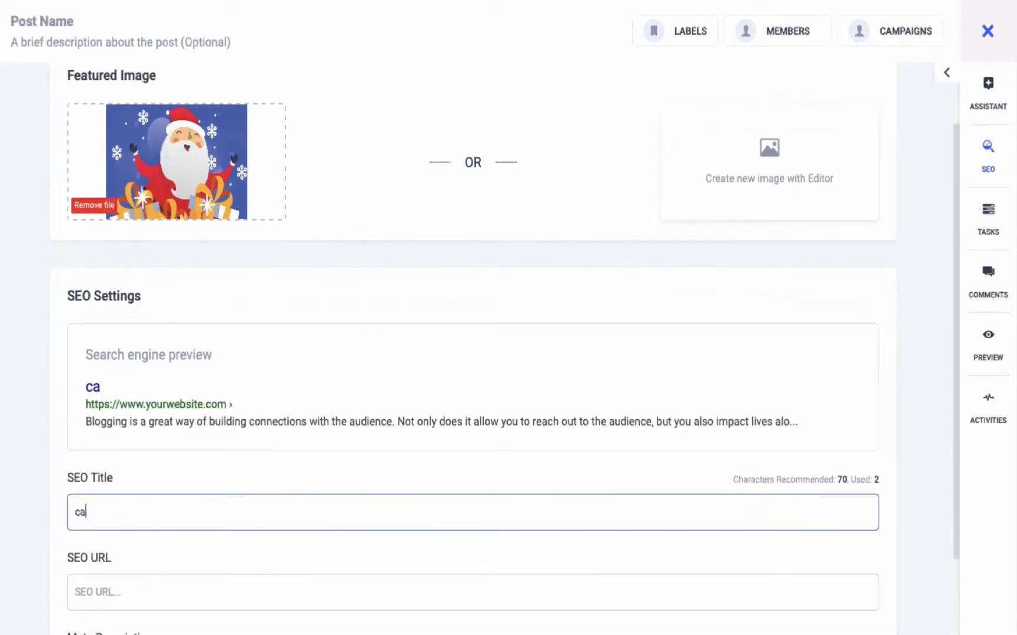
text(ll to actions)
click(170, 591)
scroll(170, 592, down, 2)
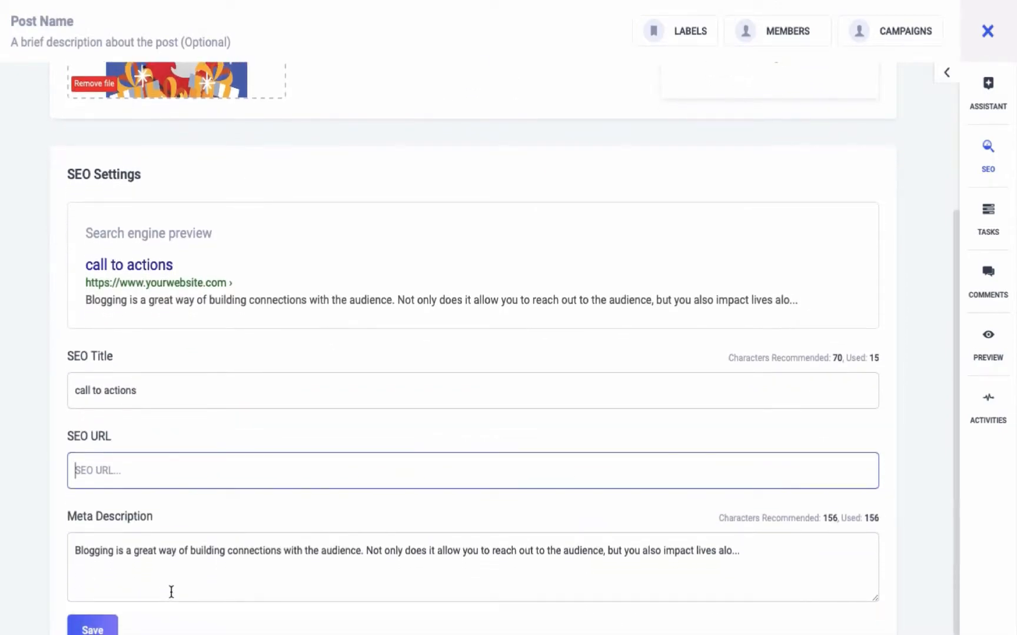
Step: Set the target keyword in the SEO toolbox to "call to action"
click(987, 159)
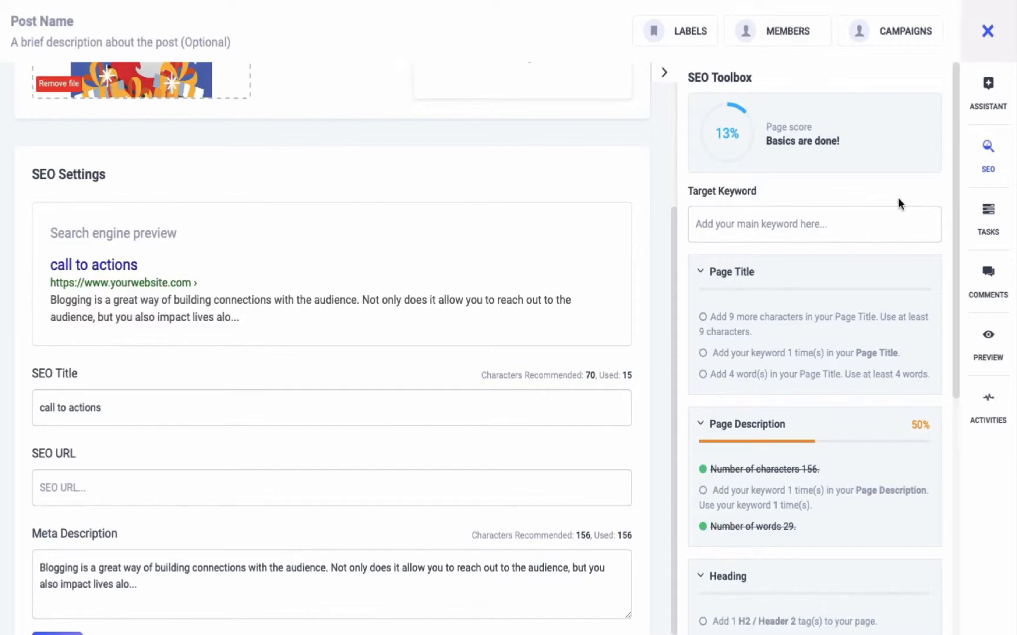
click(899, 219)
text(call to at)
key(BackSpace)
text(ction)
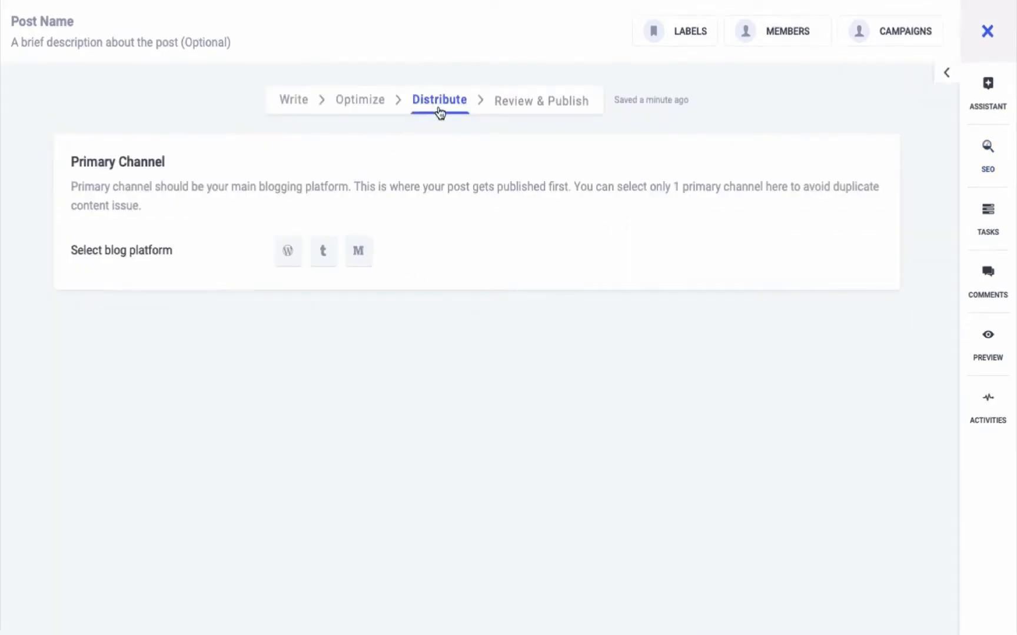
Step: Add the Medium publications blog as the primary channel with Draft publish status and remove it again
click(359, 252)
click(346, 342)
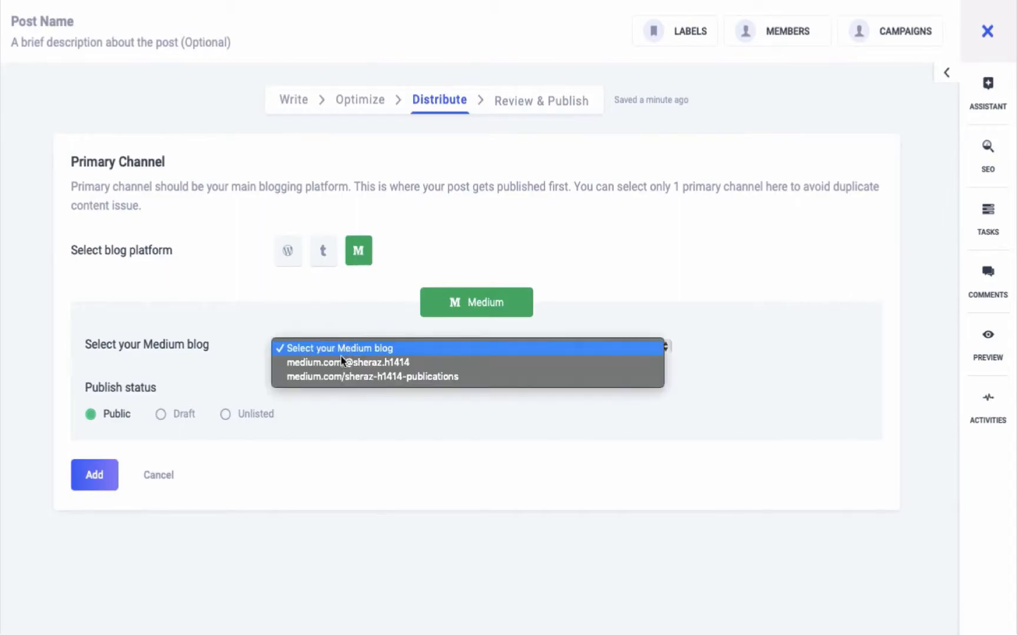
click(333, 376)
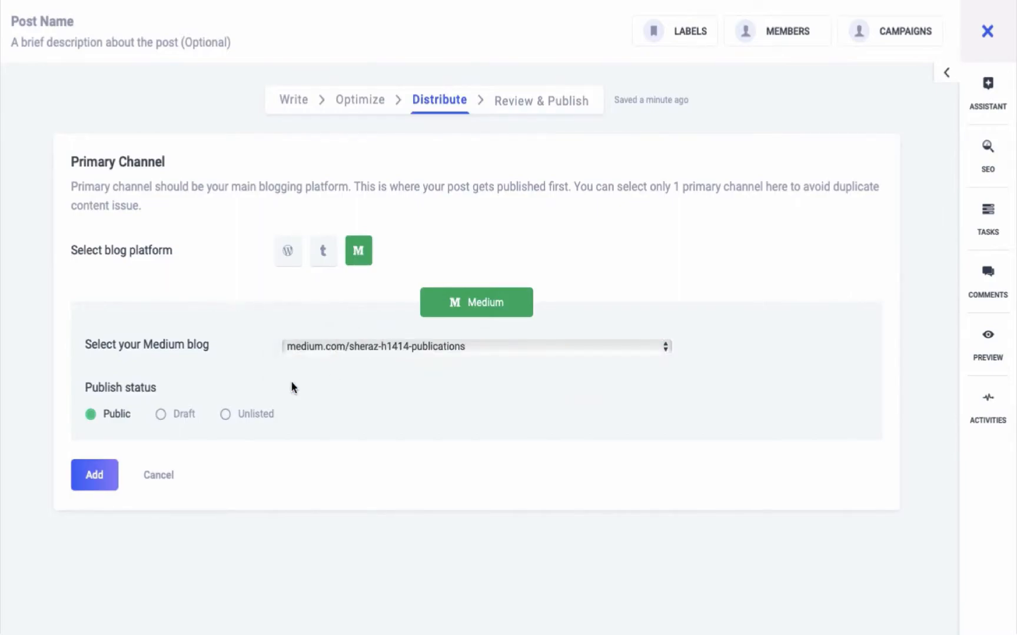
click(160, 414)
click(94, 475)
click(446, 269)
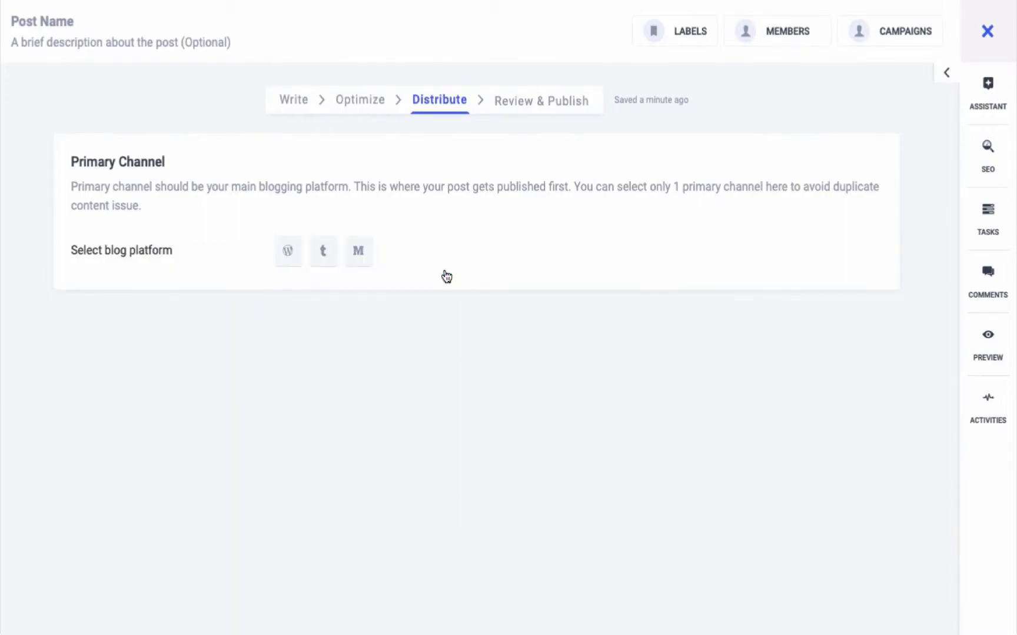
Step: Add the first listed Tumblr blog as the post's primary channel
click(326, 255)
click(351, 349)
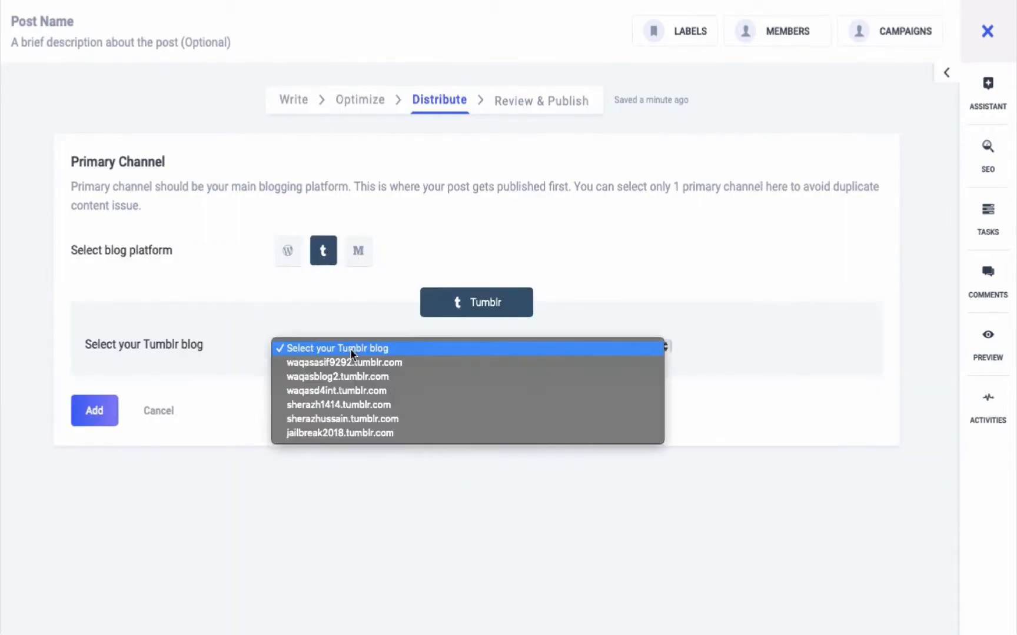
click(344, 360)
click(109, 415)
Step: Add the personal Medium profile blog as a secondary channel with Draft publish status
scroll(356, 438, down, 6)
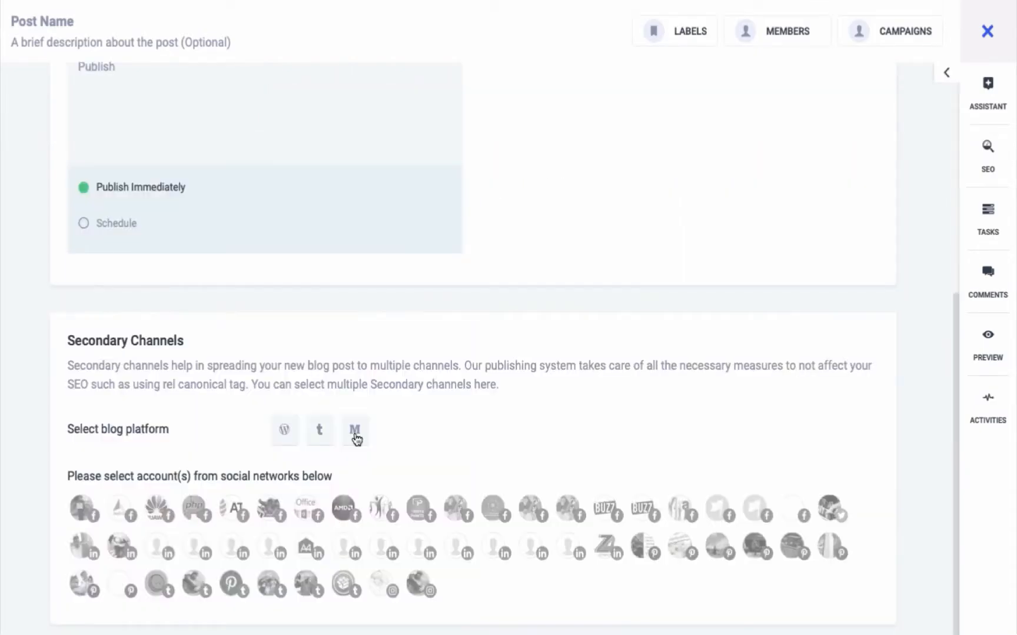
click(355, 438)
click(387, 531)
click(372, 542)
click(157, 593)
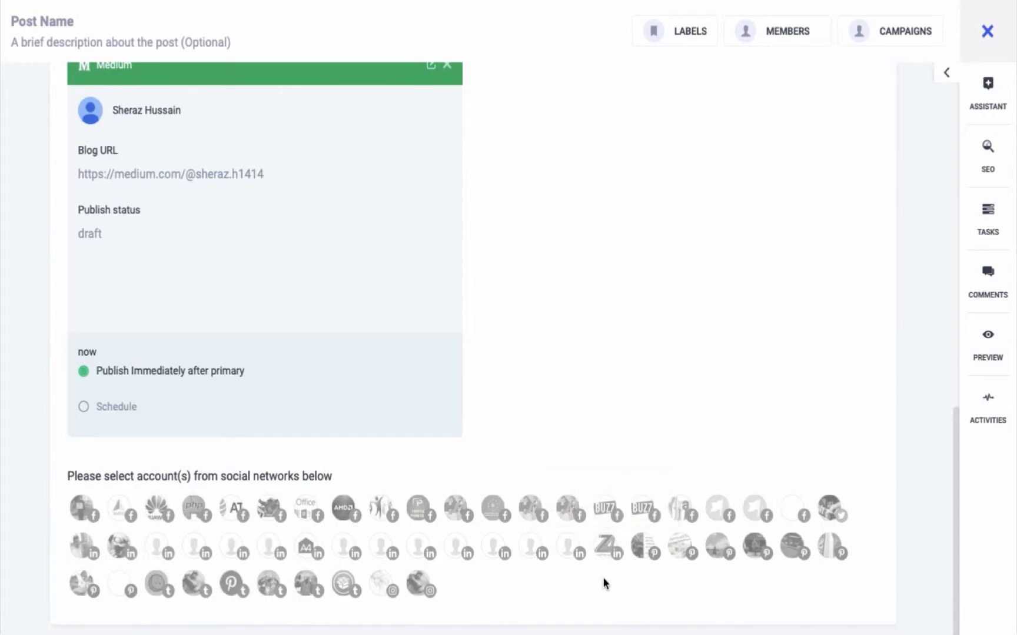
Step: Select the Unofficial Honda Facebook page, the A4interactive Solutions LinkedIn page, and one more LinkedIn and Facebook account for sharing
click(273, 510)
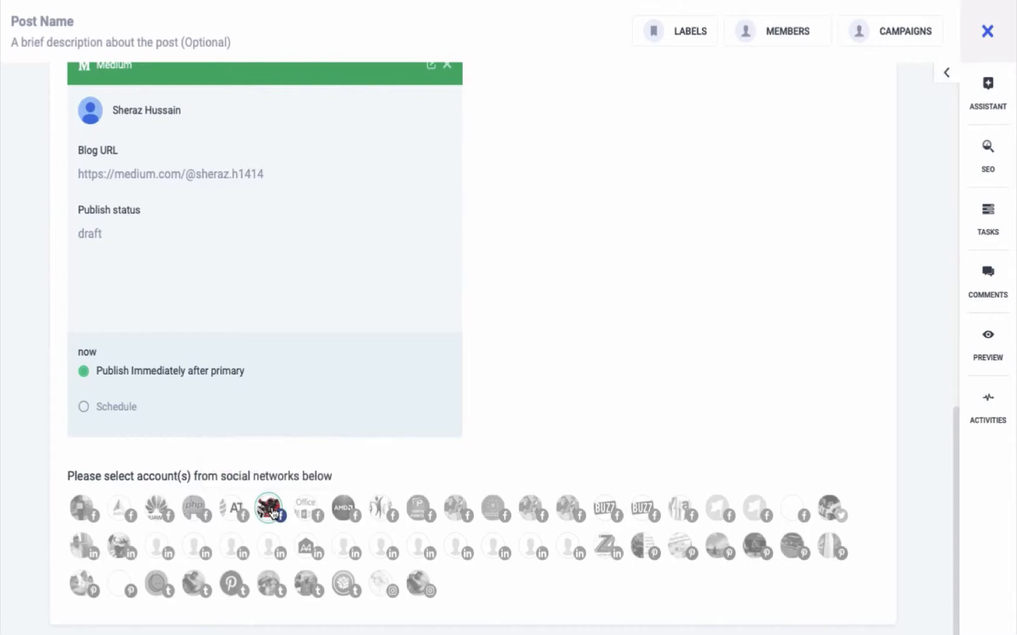
click(306, 549)
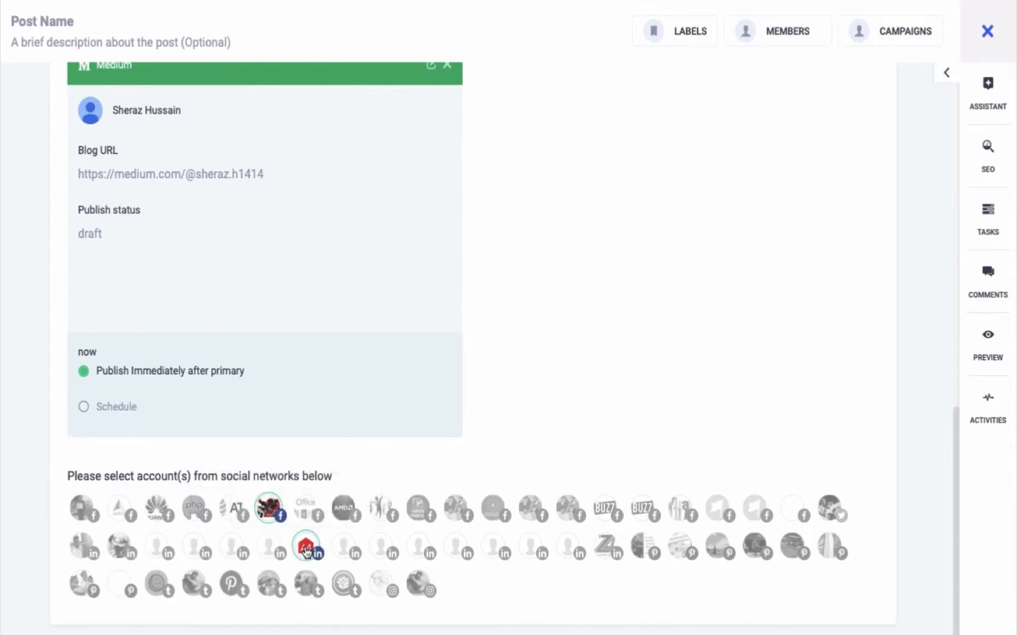
click(425, 551)
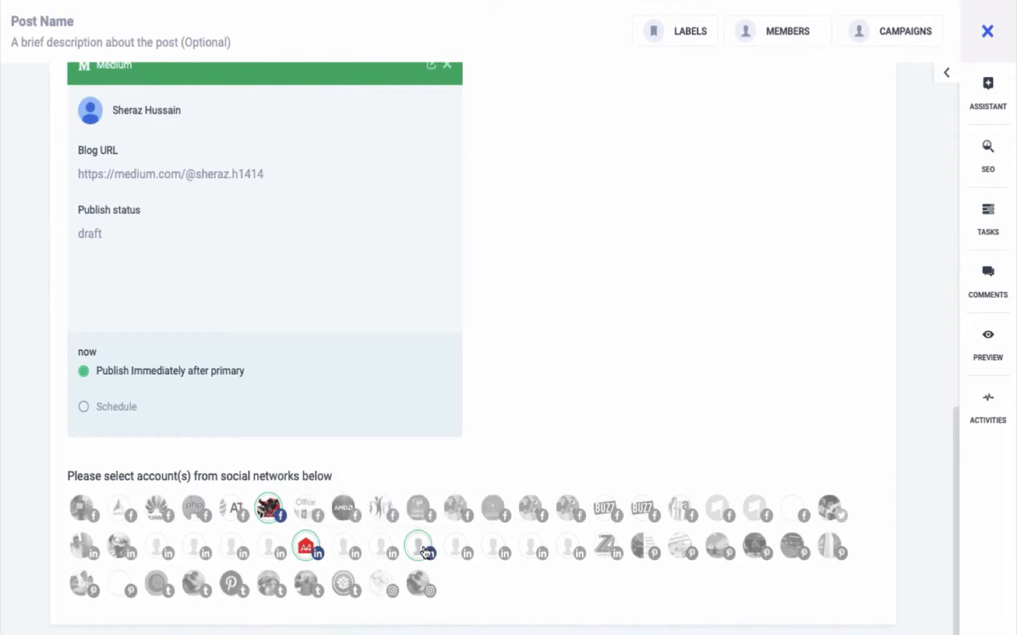
click(461, 514)
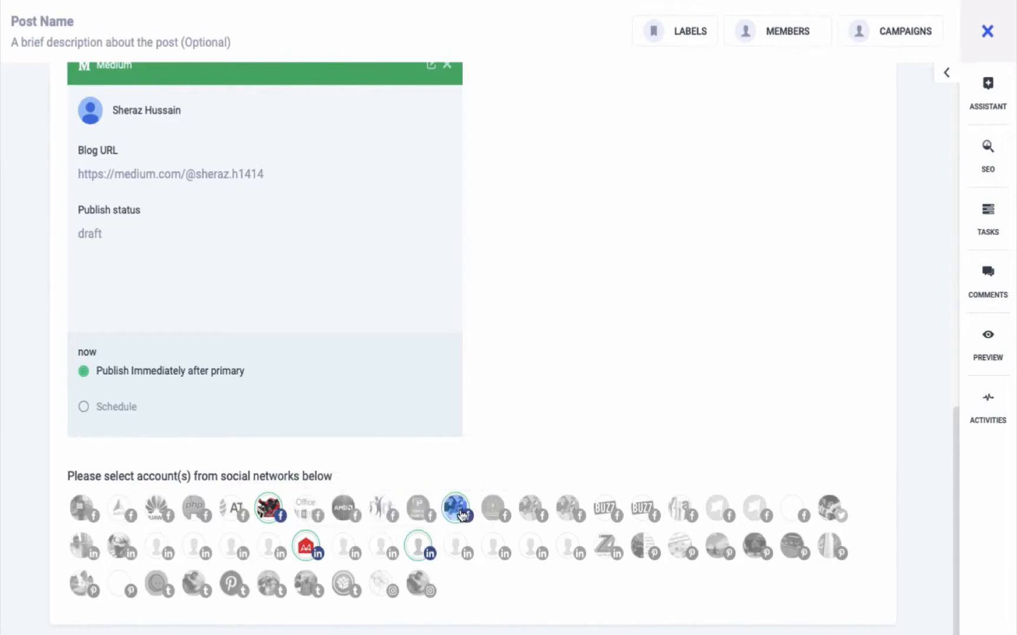
Step: Go to the Review & Publish stage, publish the blog post and dismiss the notification
scroll(642, 369, up, 10)
click(548, 108)
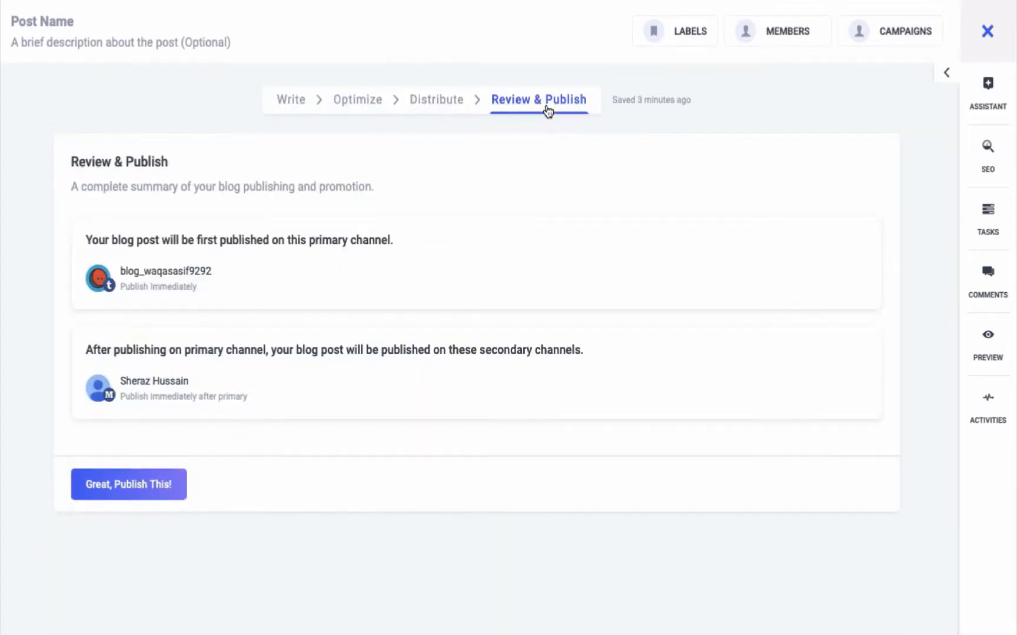
click(119, 485)
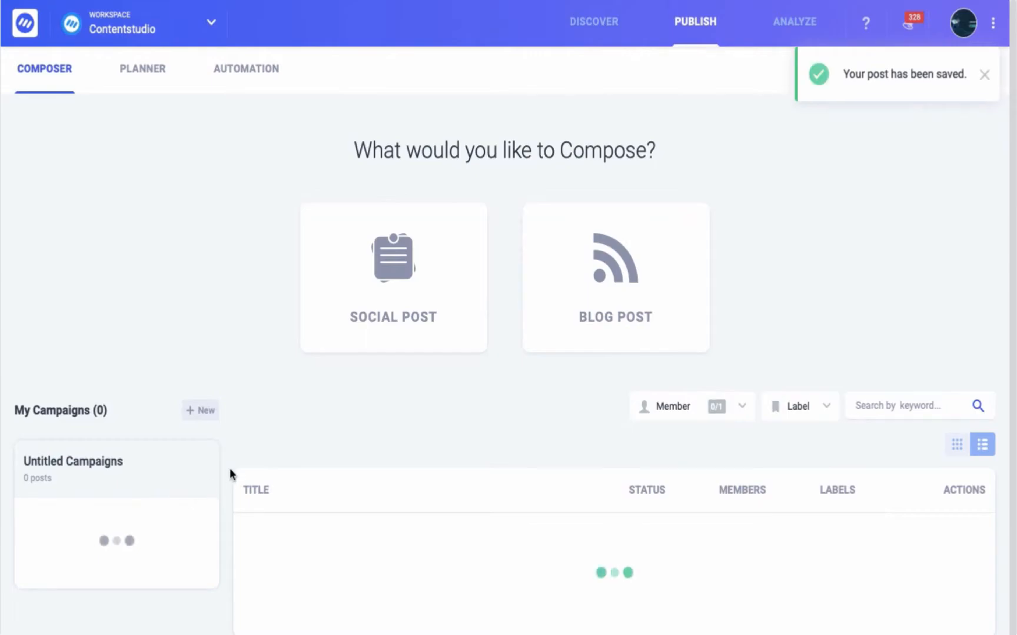
click(984, 75)
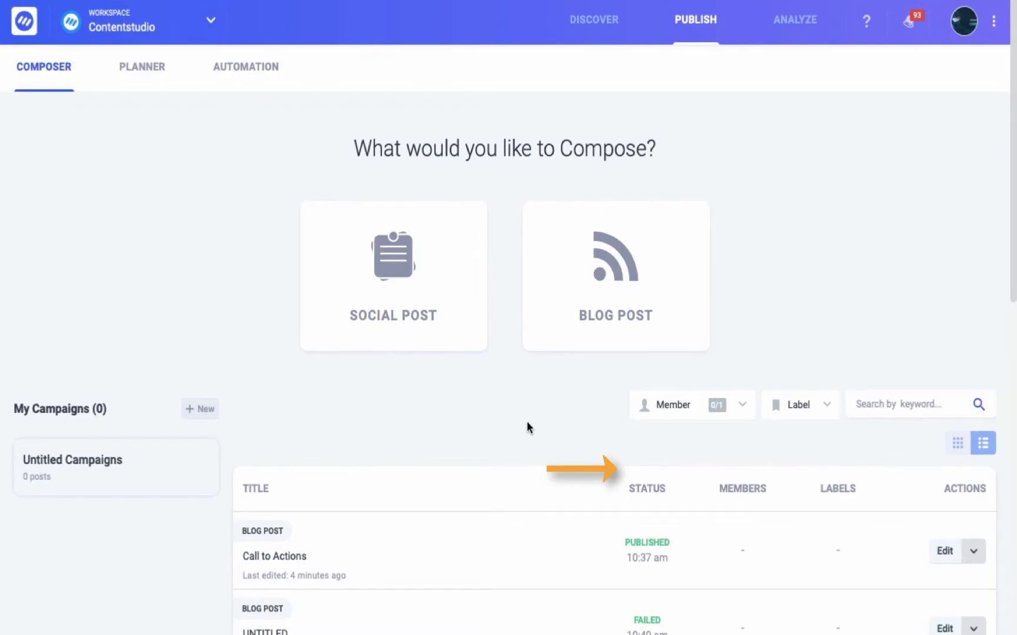
Step: Examine the post list's member and label filter options and the additional actions for the "Call to Actions" post
click(722, 411)
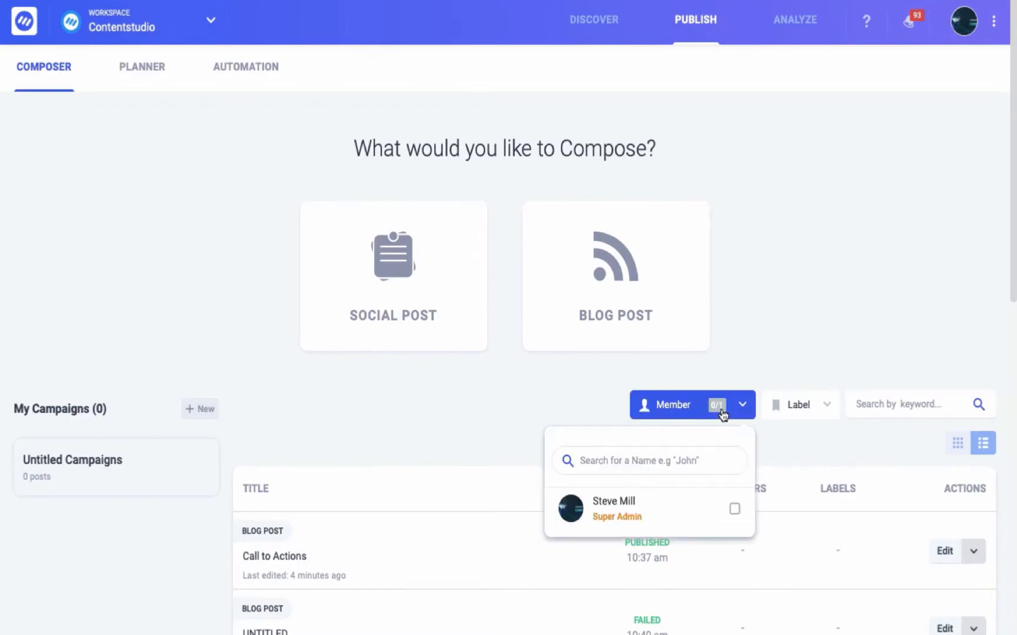
click(720, 412)
click(812, 408)
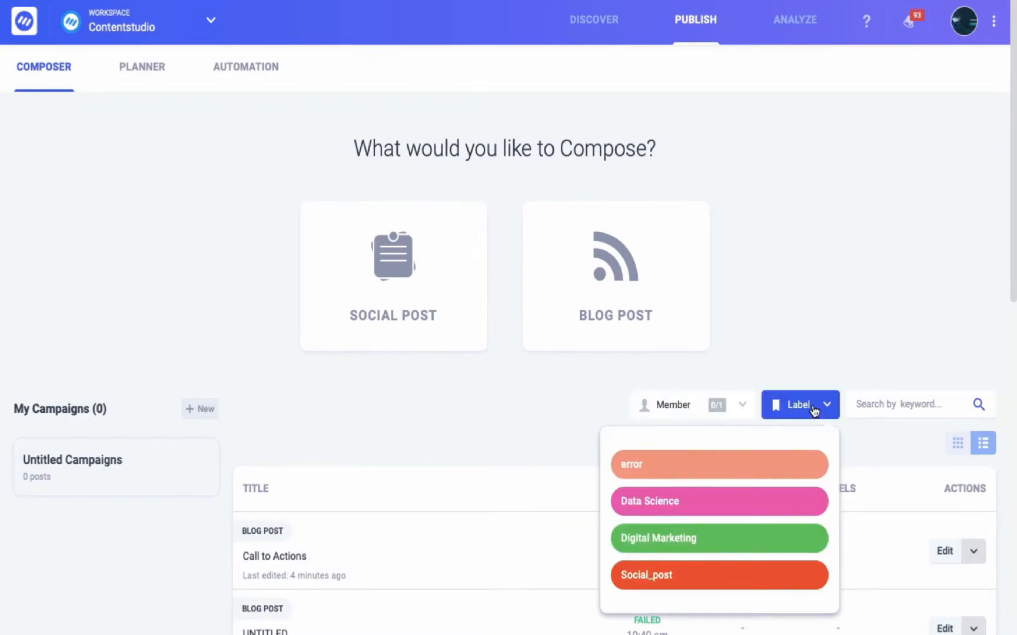
click(974, 556)
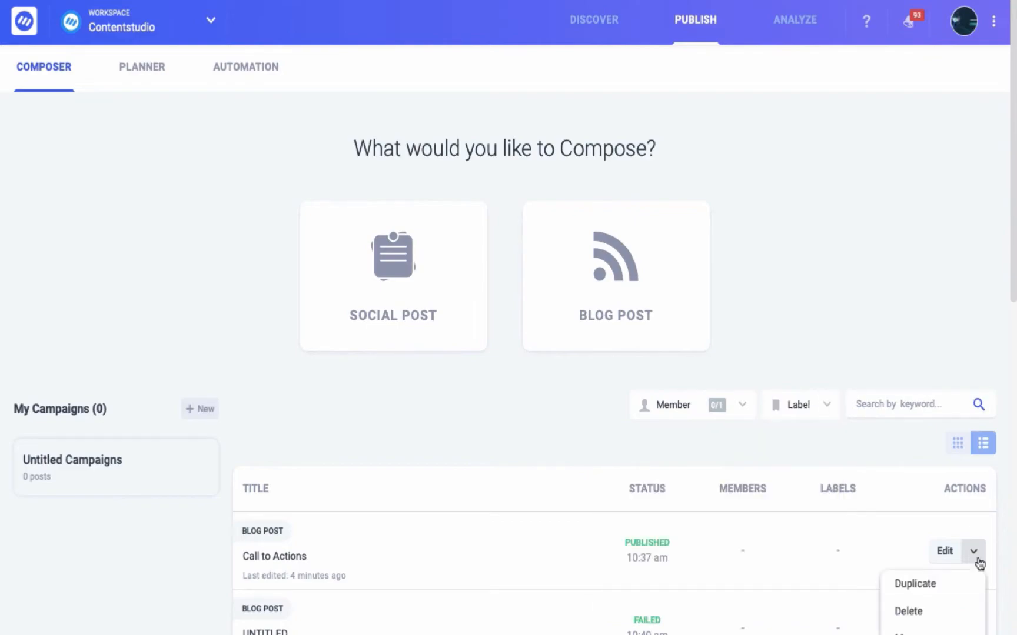
click(976, 560)
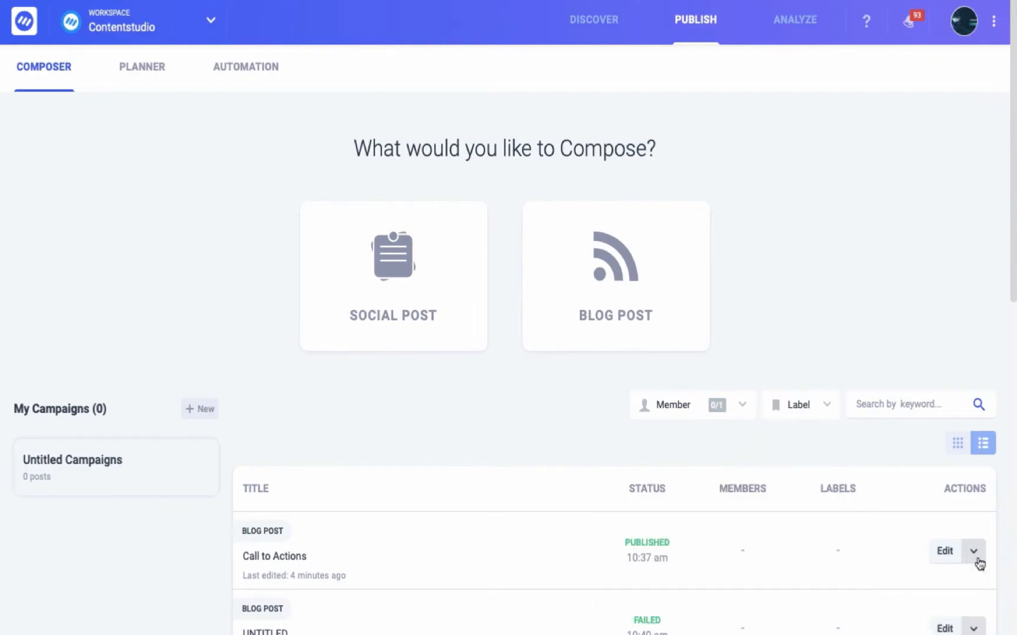
Step: Search the post list for "call to actions"
click(923, 403)
text(call to actions)
click(979, 406)
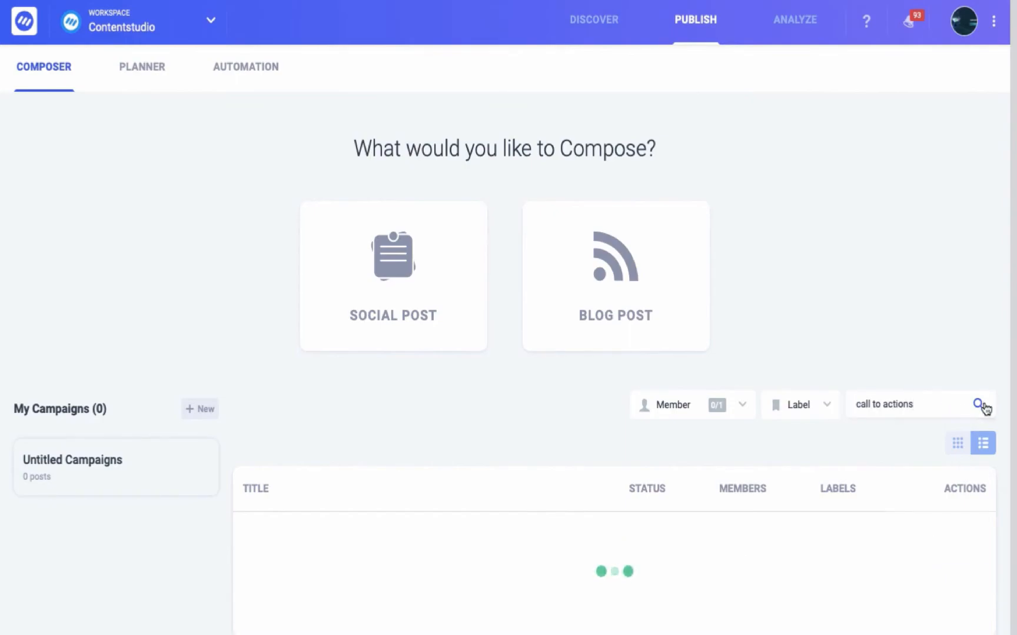